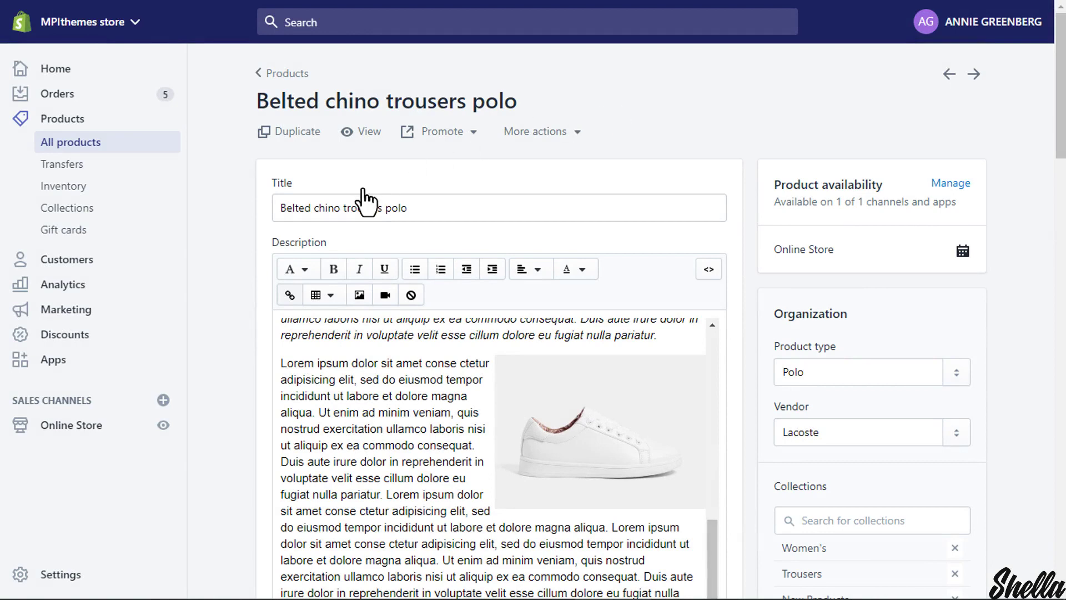
{"action": "scroll", "coordinate": [733, 442], "scroll_direction": "down", "scroll_amount": 5}
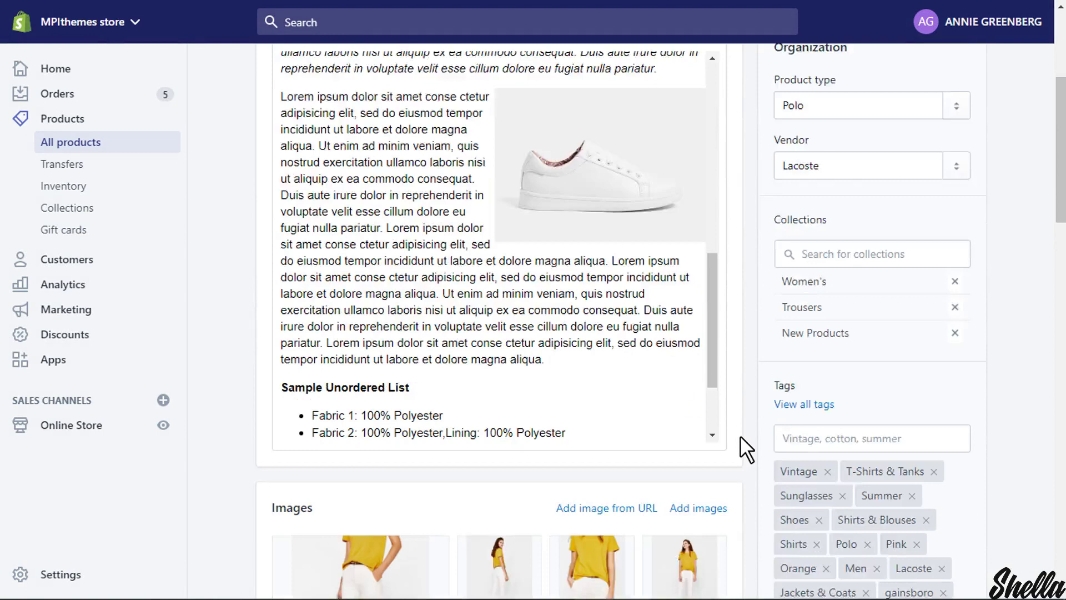
{"action": "scroll", "coordinate": [741, 436], "scroll_direction": "down", "scroll_amount": 3}
{"action": "scroll", "coordinate": [747, 442], "scroll_direction": "down", "scroll_amount": 6}
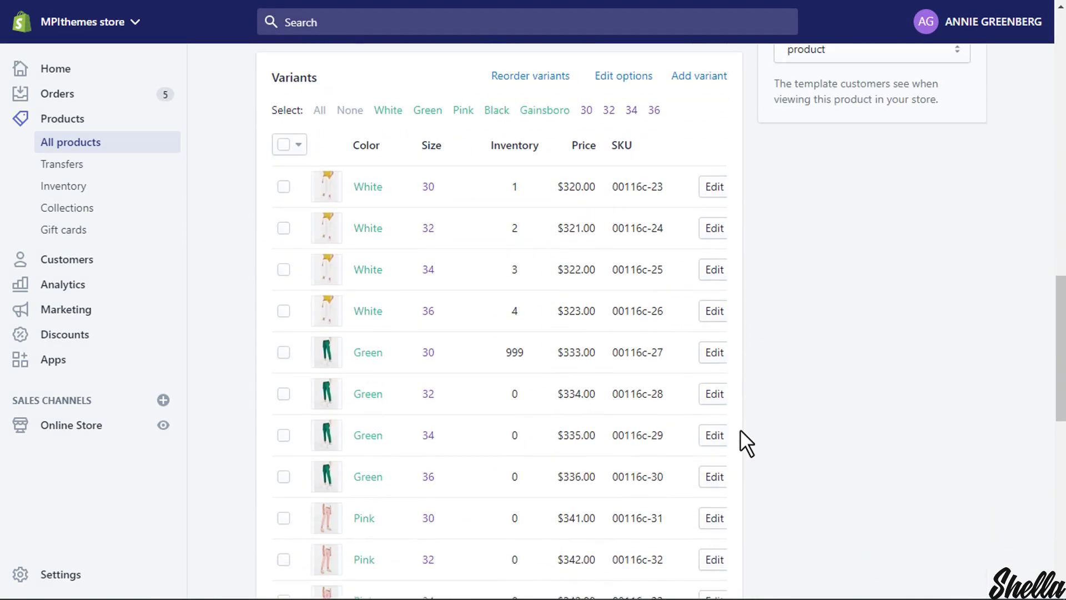
{"action": "scroll", "coordinate": [746, 441], "scroll_direction": "down", "scroll_amount": 1}
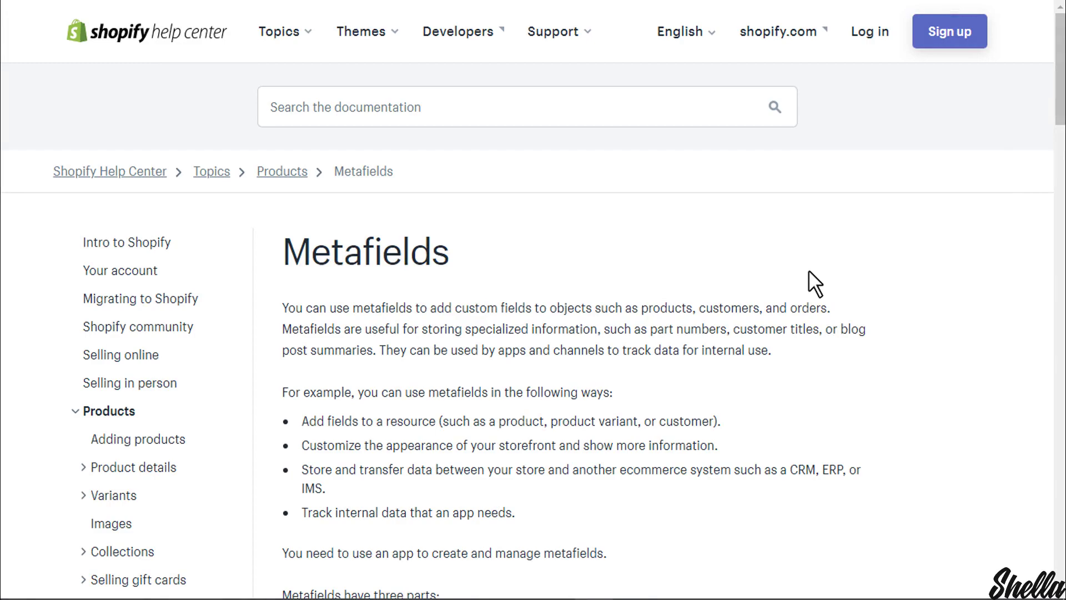
{"action": "scroll", "coordinate": [814, 283], "scroll_direction": "down", "scroll_amount": 6}
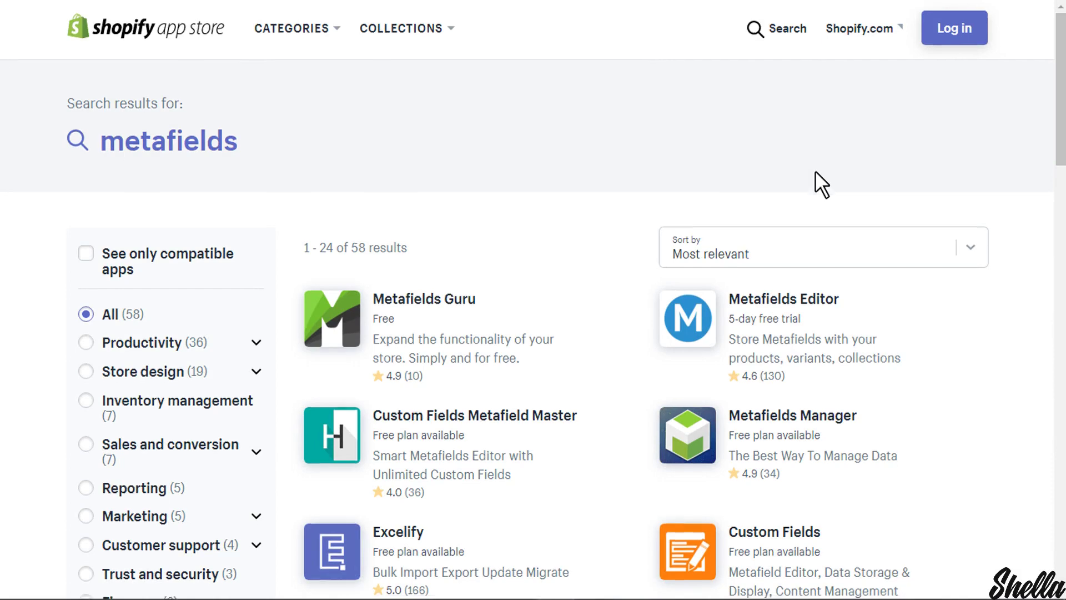
{"action": "scroll", "coordinate": [822, 183], "scroll_direction": "down", "scroll_amount": 2}
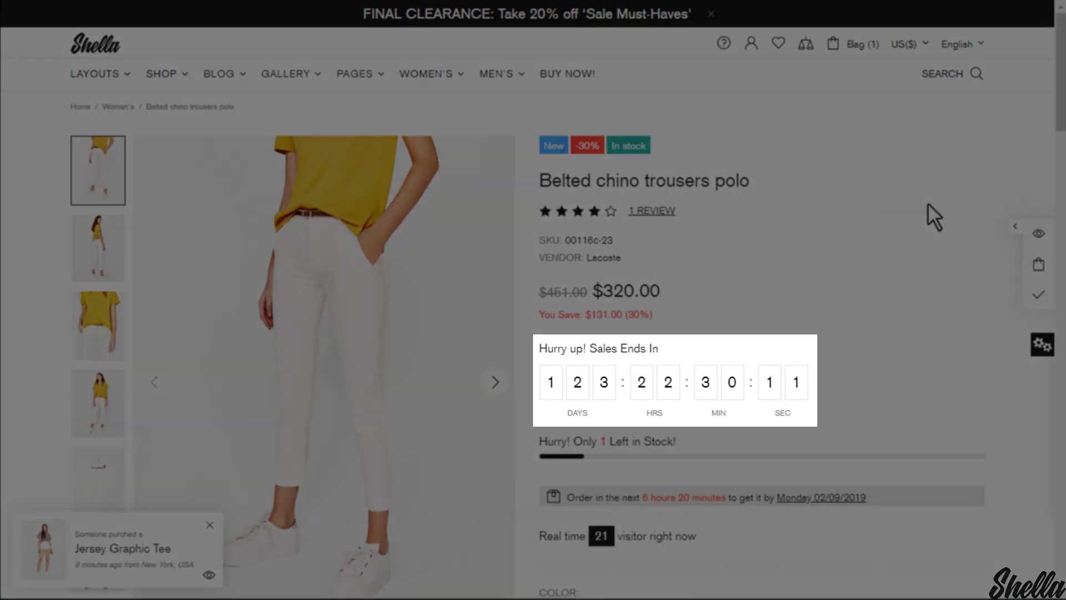
{"action": "scroll", "coordinate": [928, 203], "scroll_direction": "down", "scroll_amount": 5}
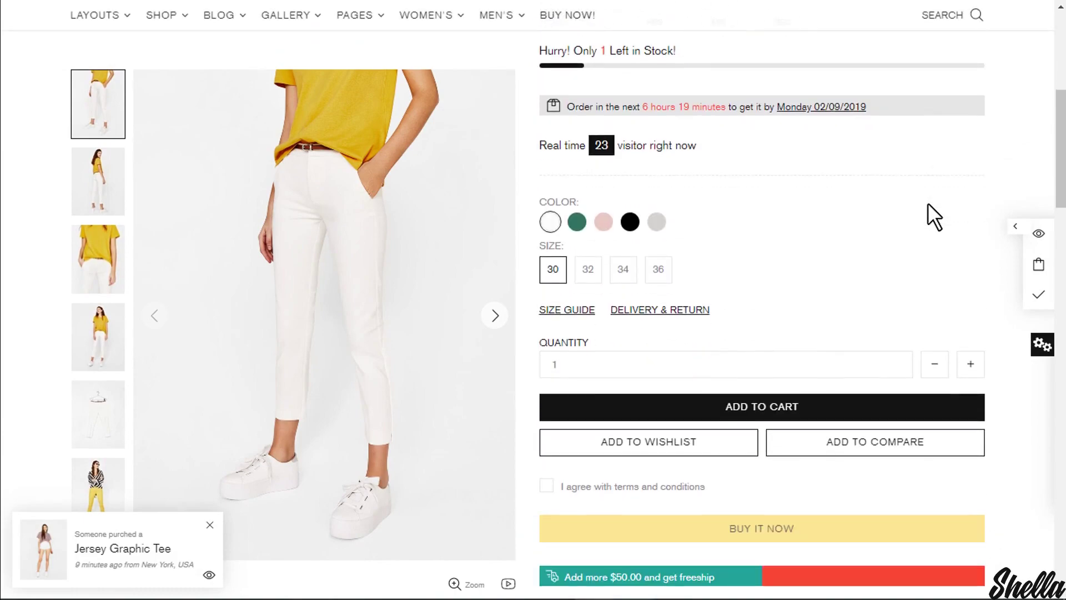
{"action": "scroll", "coordinate": [928, 202], "scroll_direction": "down", "scroll_amount": 1}
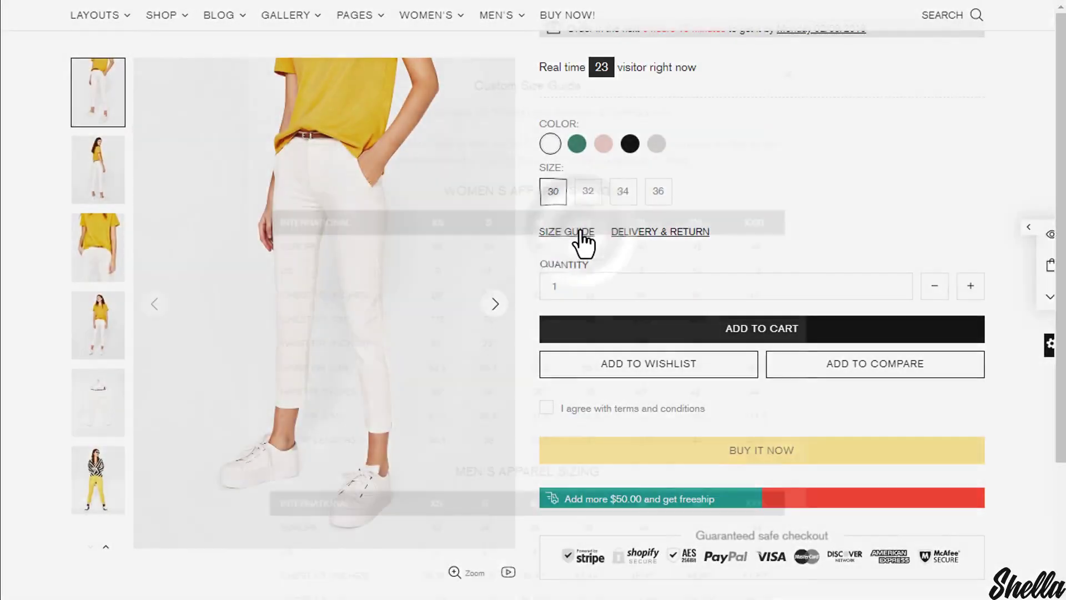
Step: Review the product's size guide, video and Custom Tab fabric and care symbols on the storefront
{"action": "left_click", "coordinate": [575, 233]}
{"action": "scroll", "coordinate": [600, 254], "scroll_direction": "down", "scroll_amount": 3}
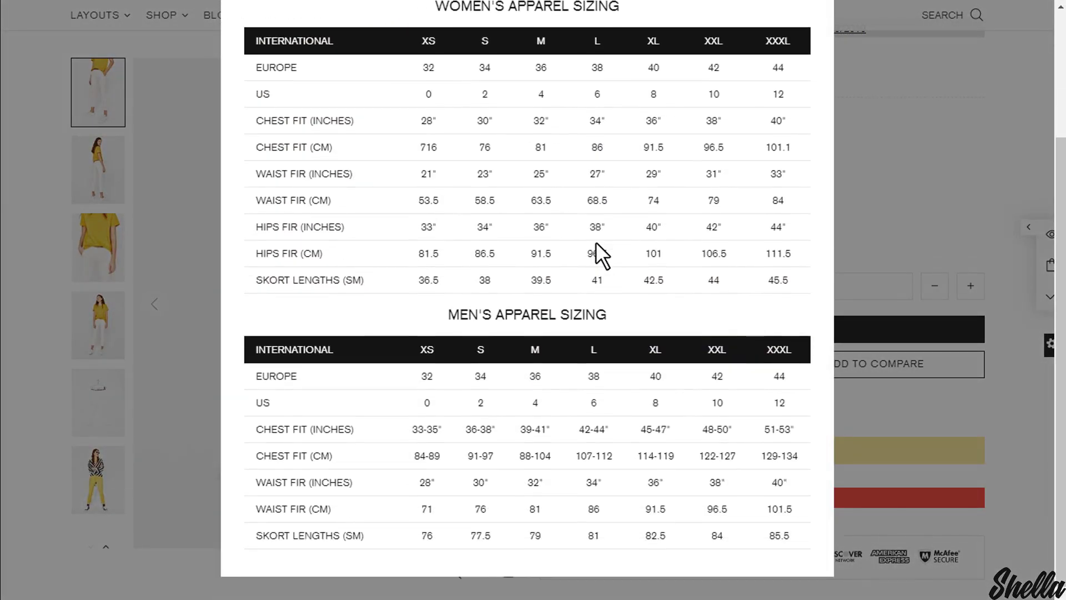
{"action": "scroll", "coordinate": [600, 254], "scroll_direction": "up", "scroll_amount": 3}
{"action": "left_click", "coordinate": [816, 39]}
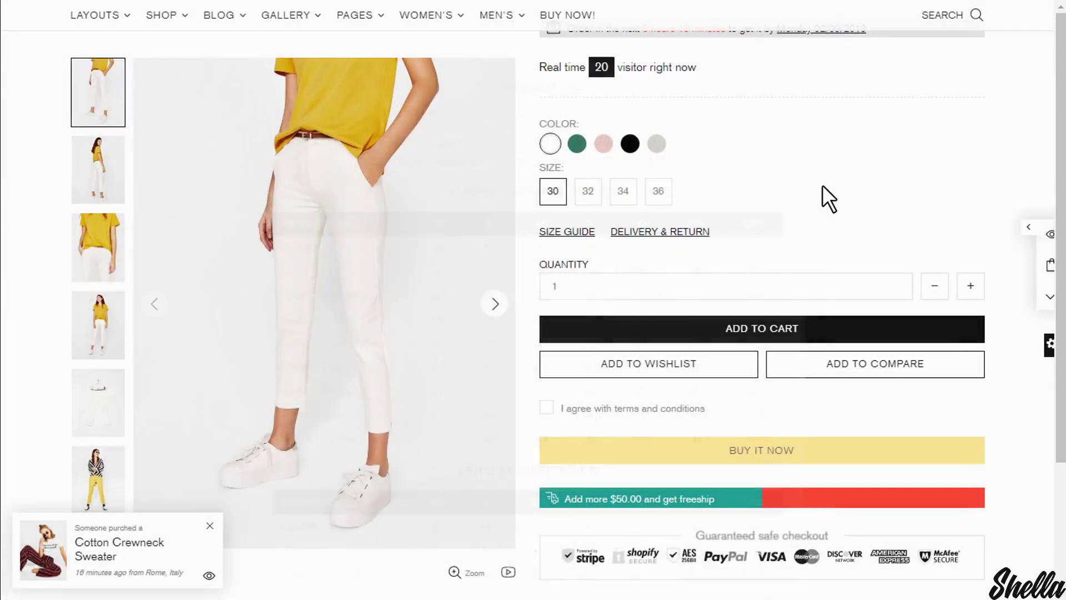
{"action": "scroll", "coordinate": [821, 201], "scroll_direction": "down", "scroll_amount": 4}
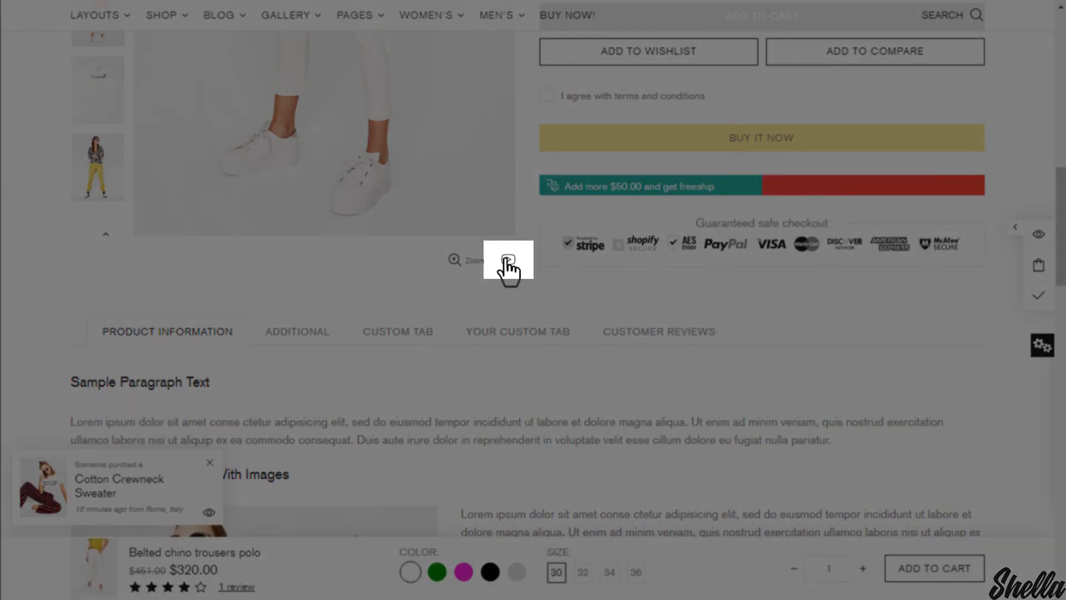
{"action": "left_click", "coordinate": [507, 259]}
{"action": "scroll", "coordinate": [589, 298], "scroll_direction": "up", "scroll_amount": 3}
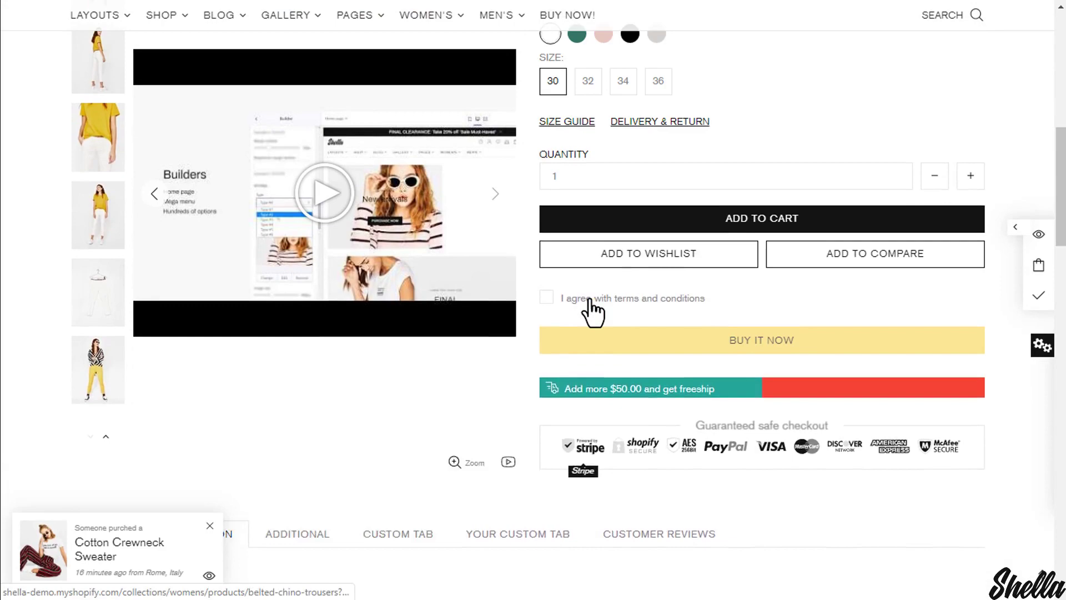
{"action": "scroll", "coordinate": [593, 308], "scroll_direction": "down", "scroll_amount": 3}
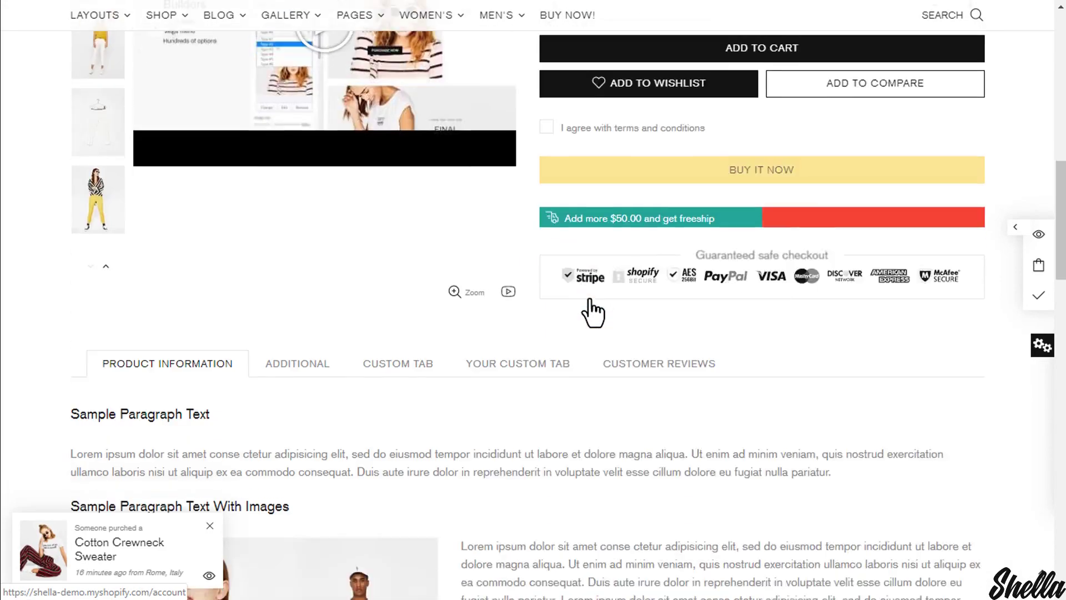
{"action": "scroll", "coordinate": [589, 297], "scroll_direction": "down", "scroll_amount": 3}
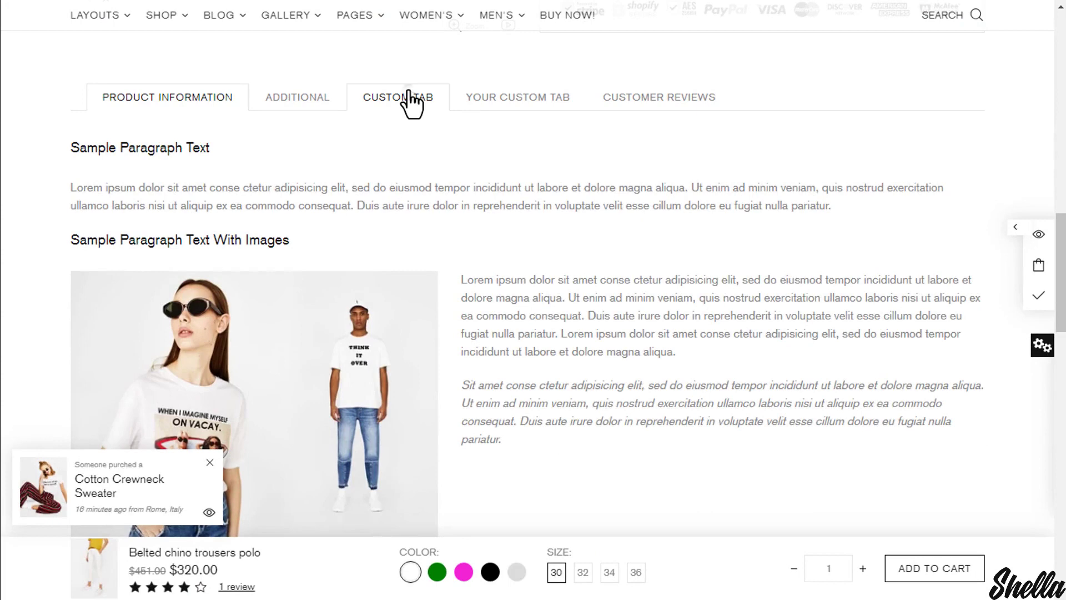
{"action": "left_click", "coordinate": [413, 103]}
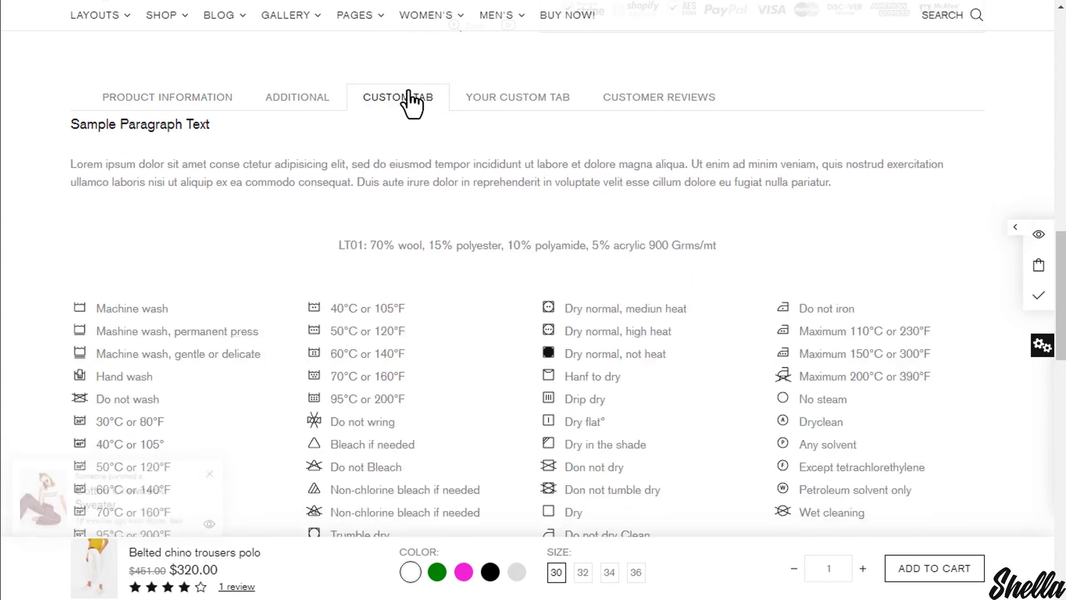
{"action": "scroll", "coordinate": [577, 289], "scroll_direction": "down", "scroll_amount": 2}
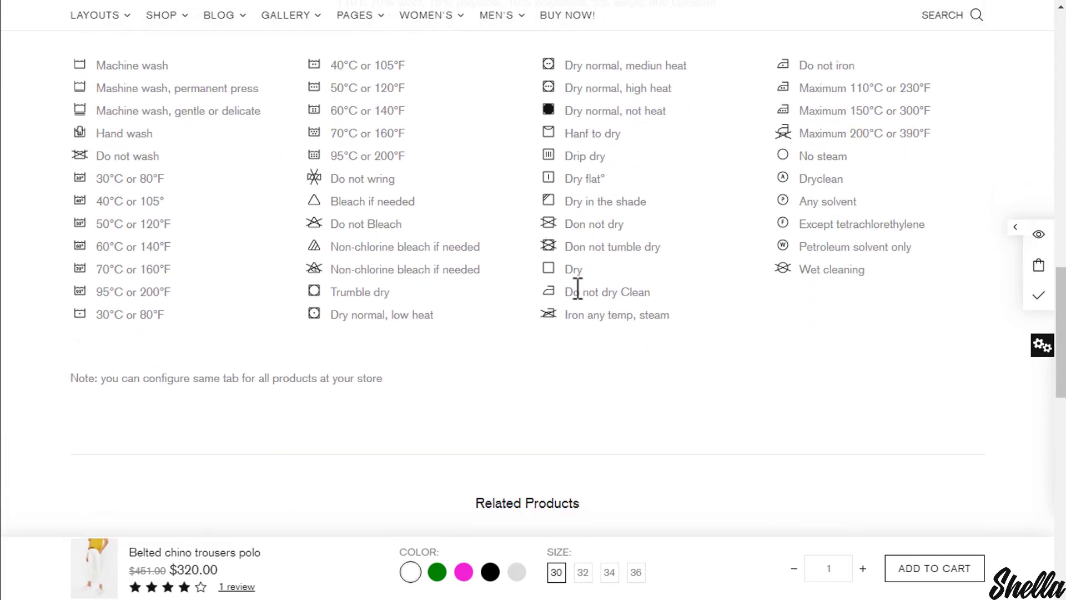
{"action": "scroll", "coordinate": [577, 289], "scroll_direction": "up", "scroll_amount": 2}
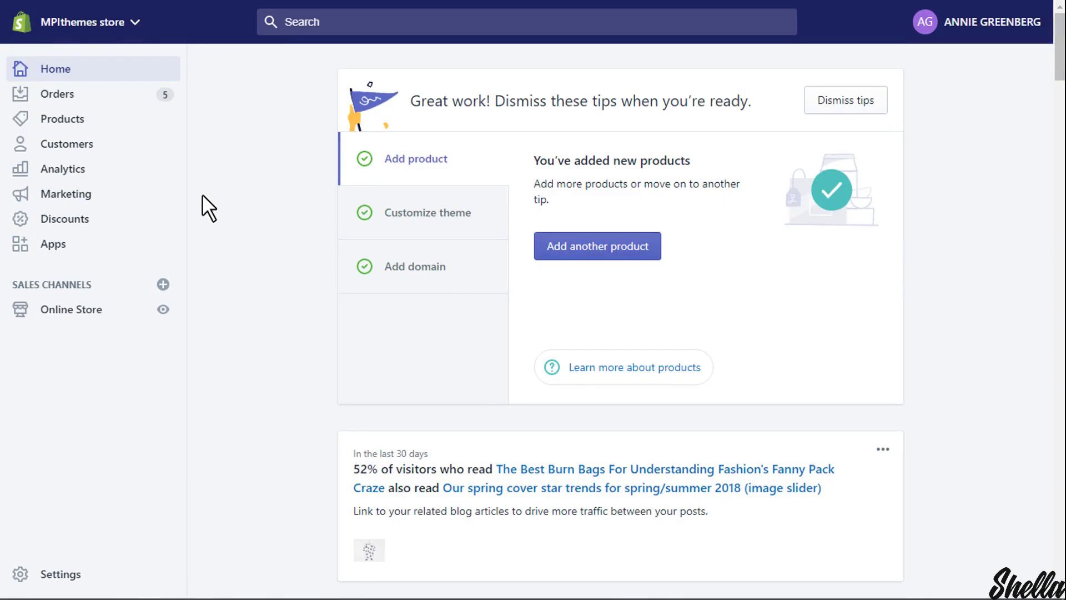
Step: Open Belted chino trousers polo's metafields (countdown date, new label, size-guide HTML) in Metafields Guru
{"action": "left_click", "coordinate": [54, 244]}
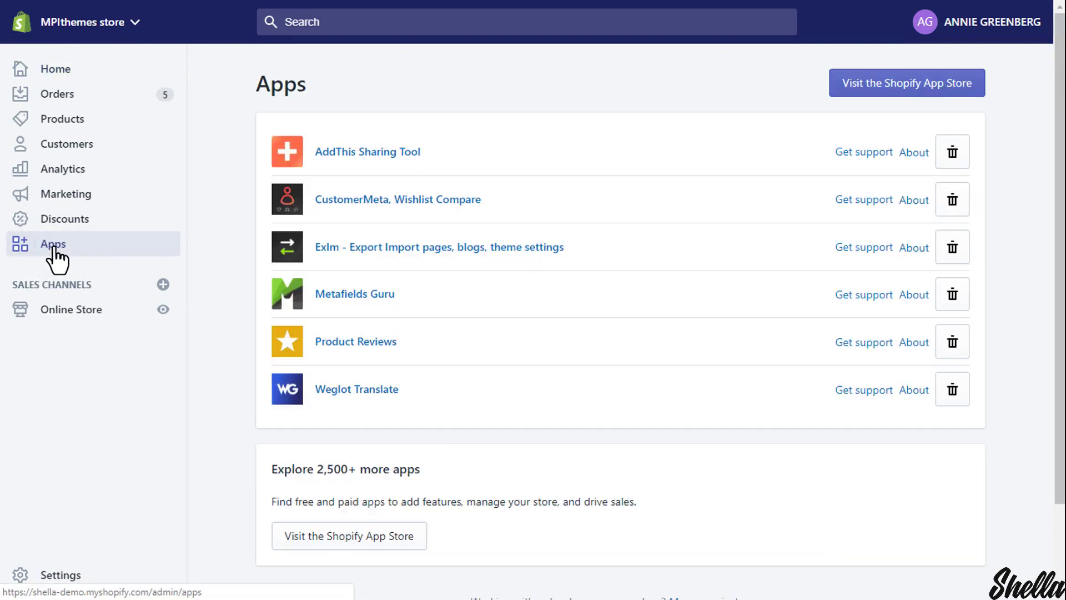
{"action": "left_click", "coordinate": [334, 294]}
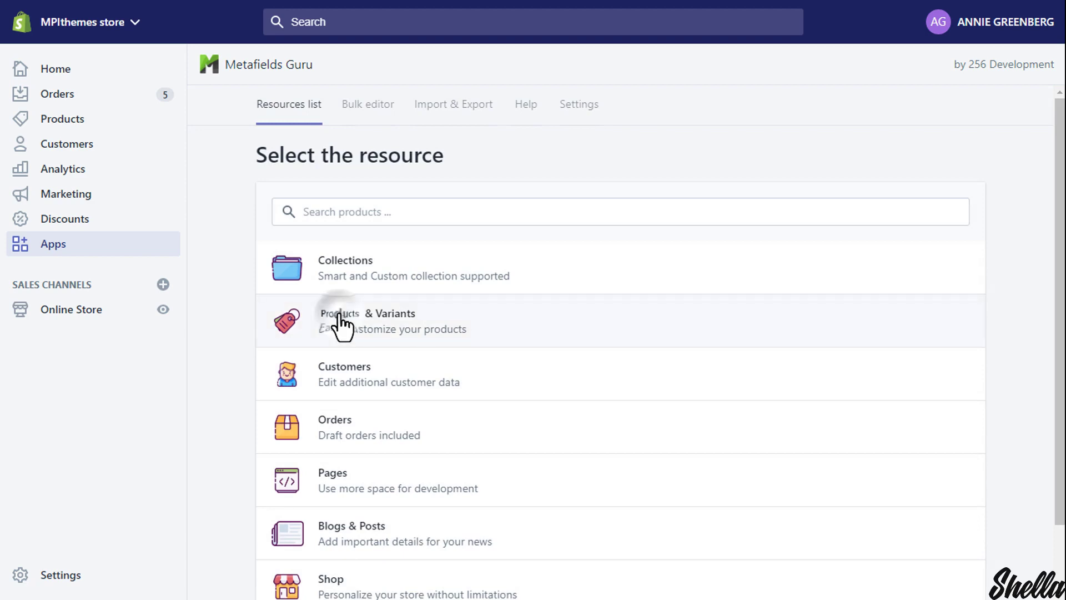
{"action": "left_click", "coordinate": [334, 315]}
{"action": "left_click", "coordinate": [357, 385]}
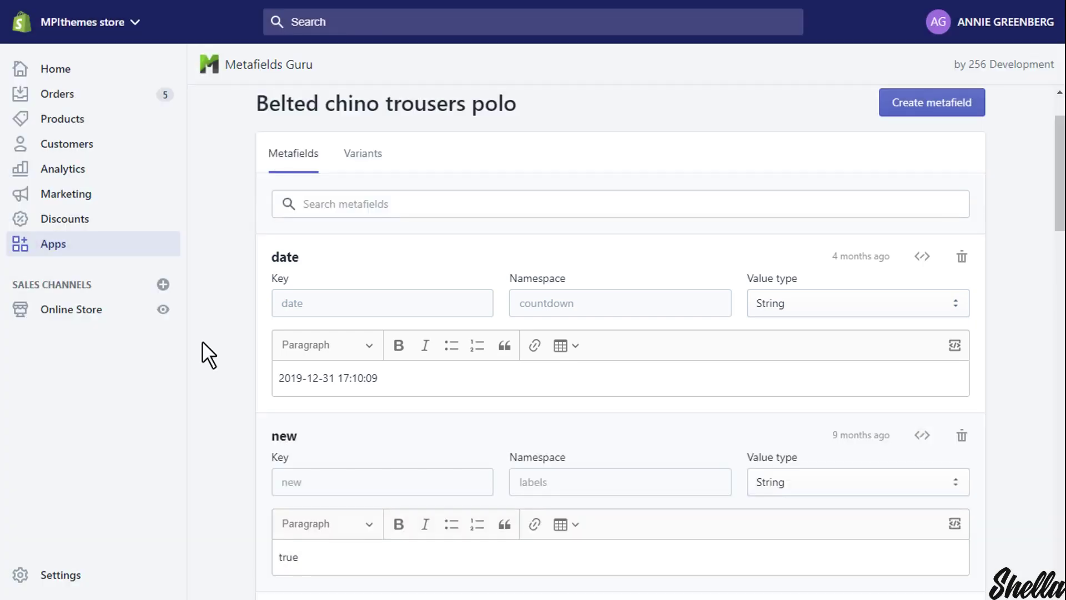
{"action": "scroll", "coordinate": [214, 333], "scroll_direction": "down", "scroll_amount": 2}
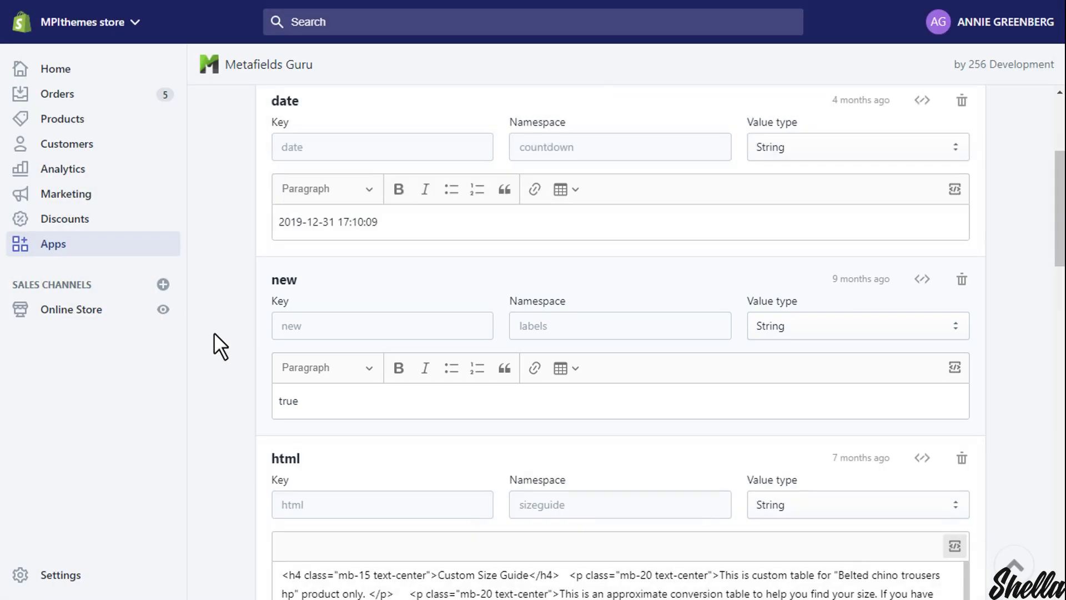
{"action": "scroll", "coordinate": [215, 332], "scroll_direction": "down", "scroll_amount": 2}
{"action": "scroll", "coordinate": [214, 332], "scroll_direction": "down", "scroll_amount": 2}
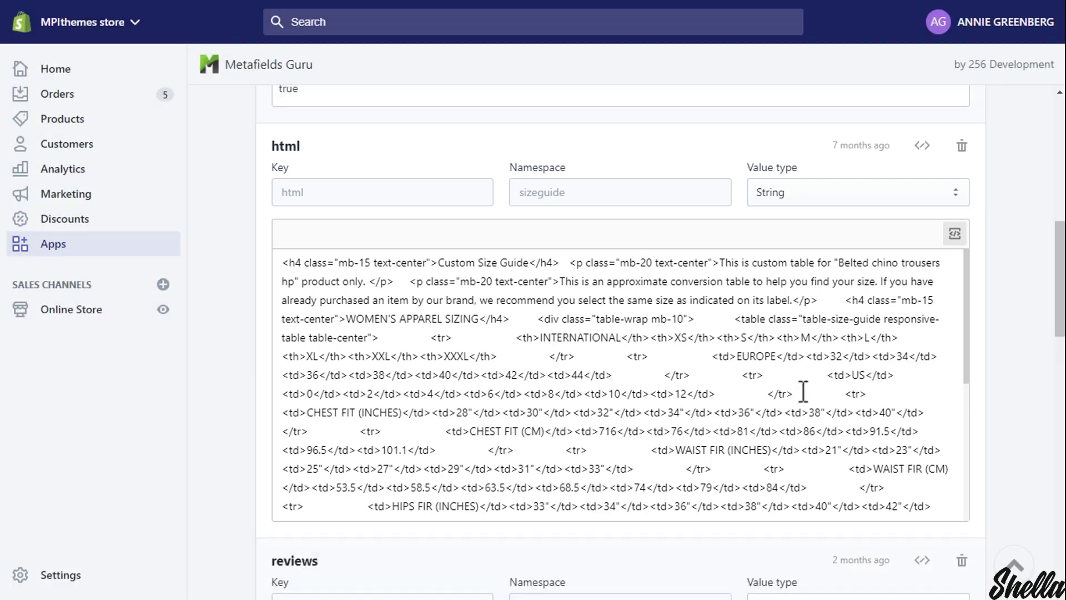
{"action": "left_click_drag", "start_coordinate": [1061, 250], "coordinate": [1053, 442]}
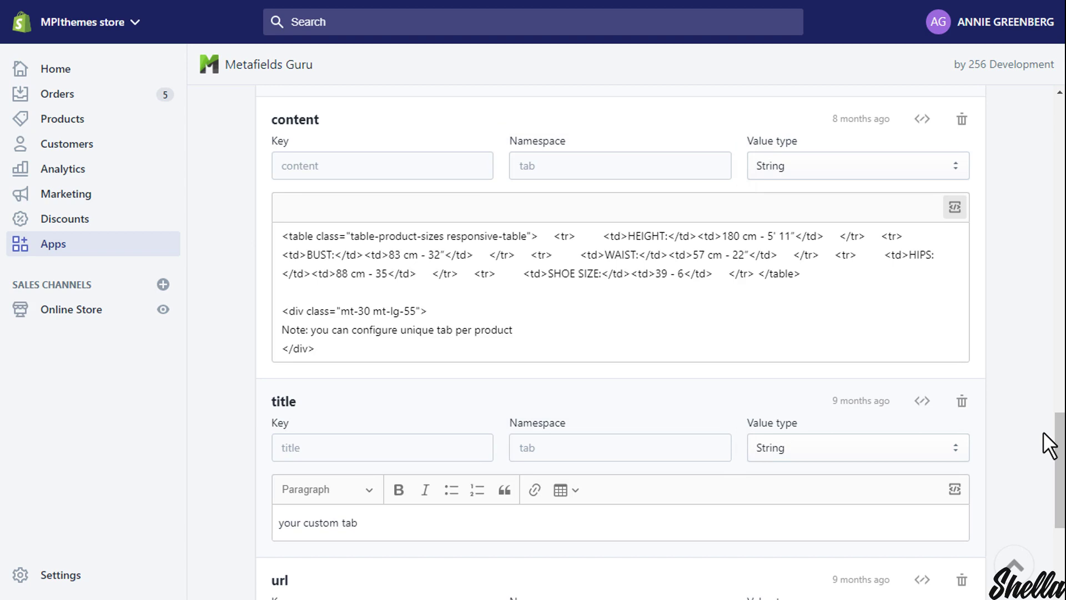
{"action": "scroll", "coordinate": [1042, 430], "scroll_direction": "down", "scroll_amount": 5}
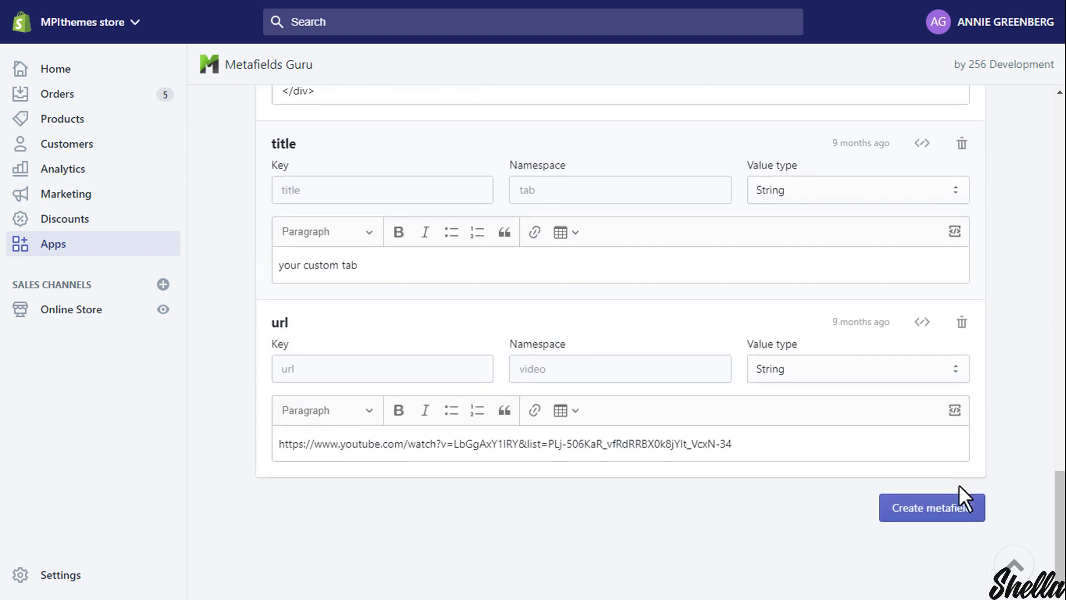
Step: Add a 'title' metafield in namespace tab1 with value 'Second tab', plus another blank metafield
{"action": "left_click", "coordinate": [937, 506]}
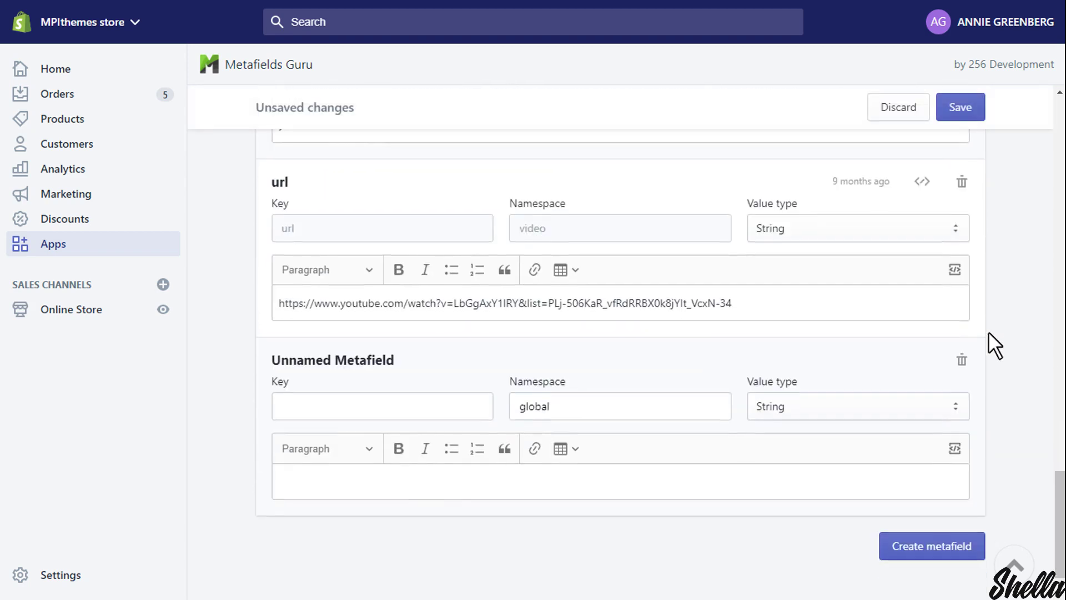
{"action": "scroll", "coordinate": [989, 331], "scroll_direction": "down", "scroll_amount": 1}
{"action": "left_click", "coordinate": [407, 369]}
{"action": "type", "text": "t"}
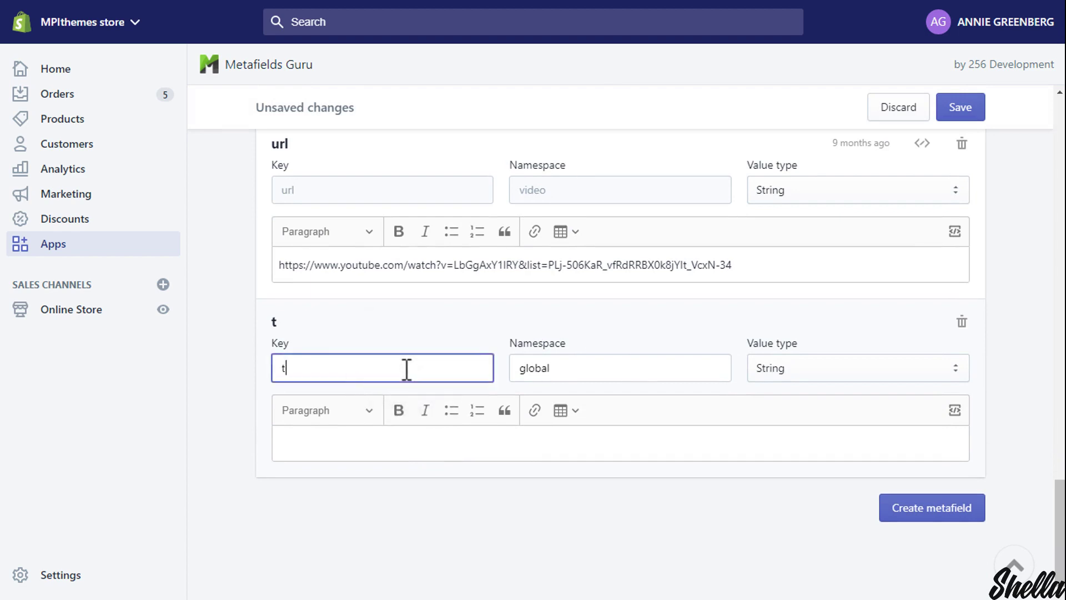
{"action": "type", "text": "itle"}
{"action": "double_click", "coordinate": [569, 367]}
{"action": "type", "text": "tab1"}
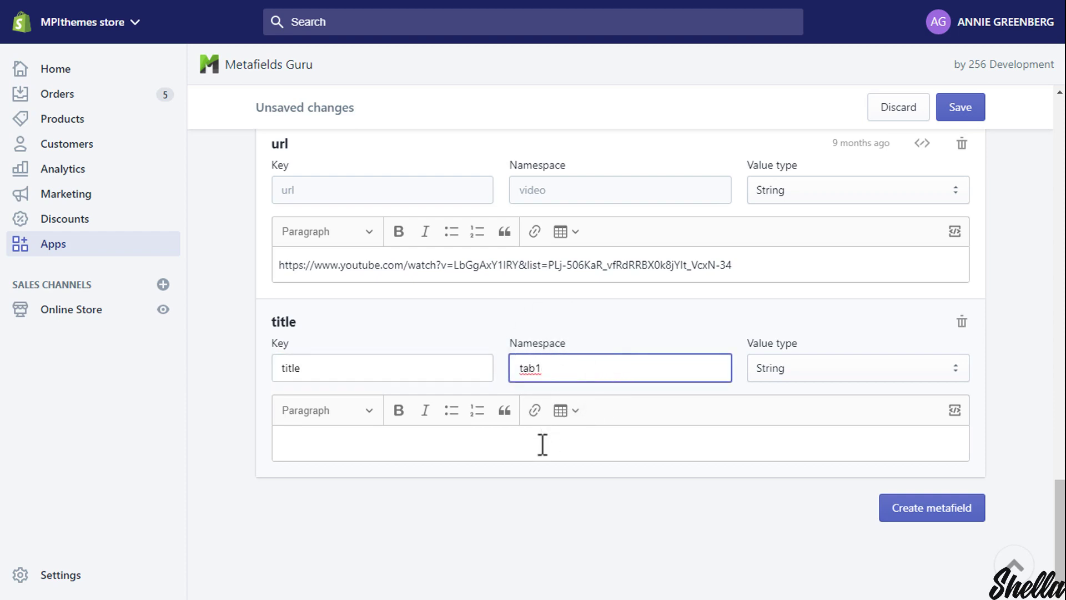
{"action": "left_click", "coordinate": [542, 444]}
{"action": "type", "text": "Se"}
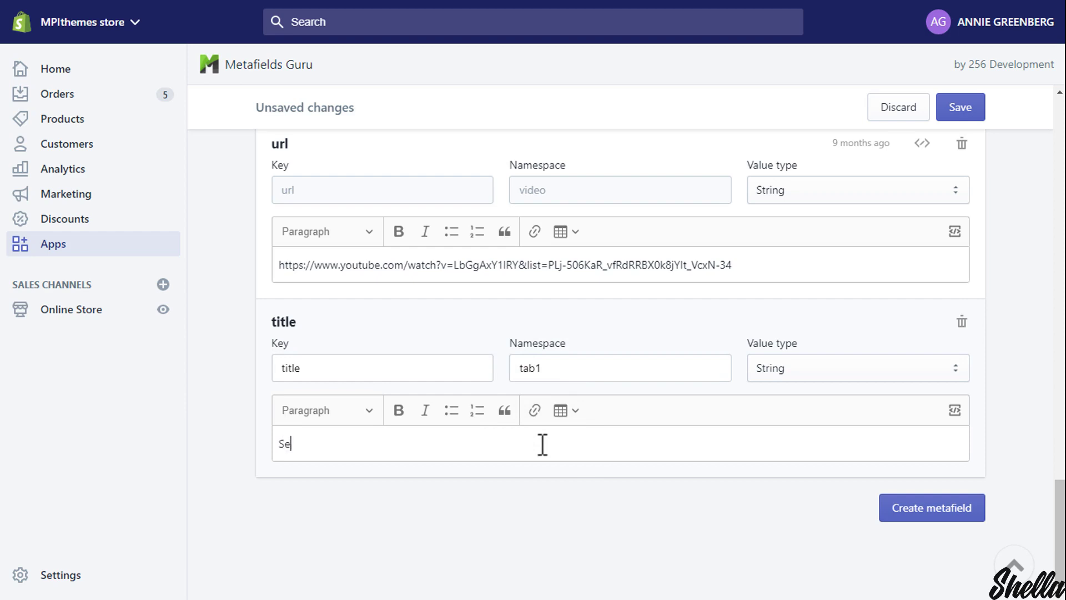
{"action": "type", "text": "cond tab"}
{"action": "left_click", "coordinate": [942, 524]}
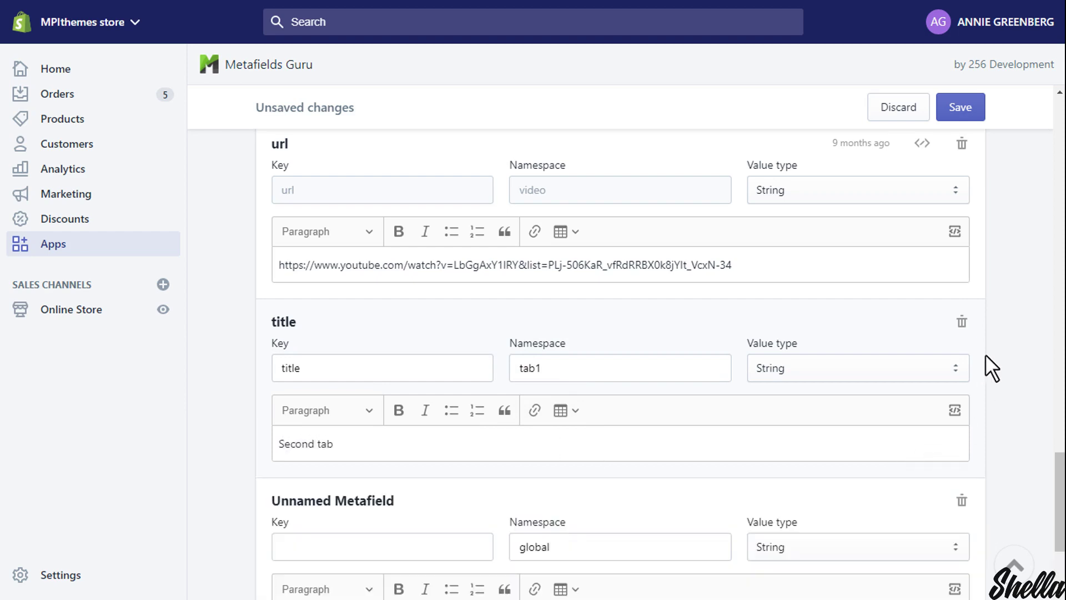
Step: Fill the blank metafield with key 'content', namespace tab1 and value 'Content for the second tab'
{"action": "left_click", "coordinate": [482, 369]}
{"action": "type", "text": "co"}
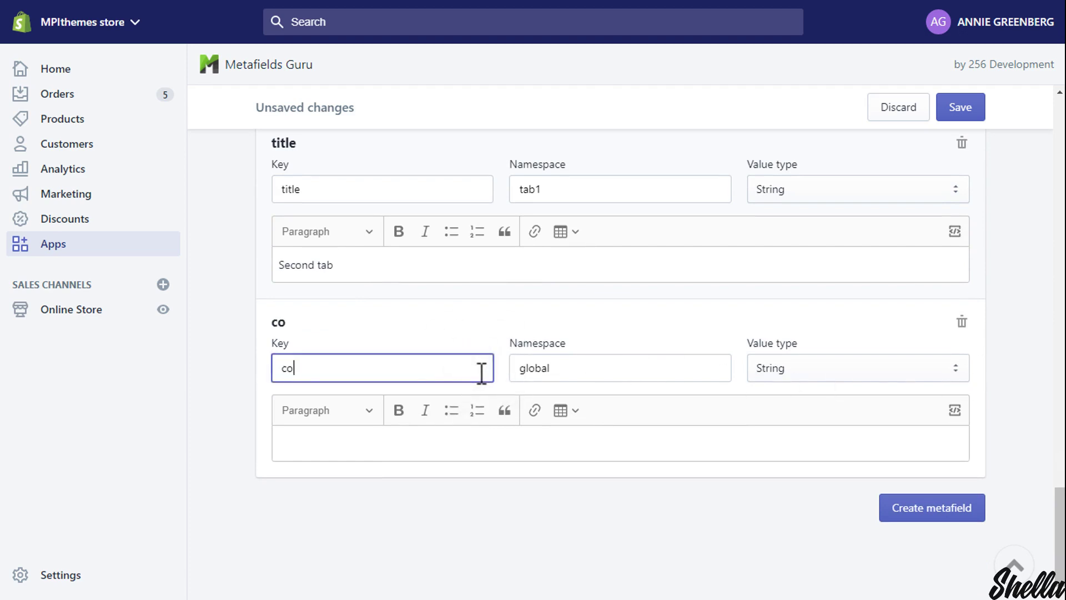
{"action": "type", "text": "ntent"}
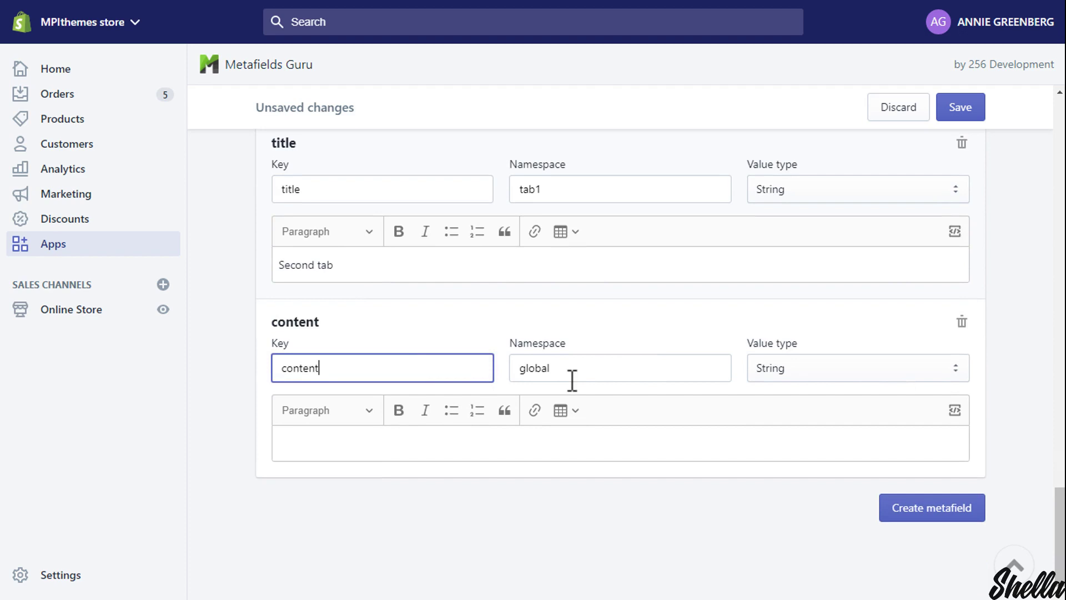
{"action": "double_click", "coordinate": [580, 367]}
{"action": "type", "text": "tab"}
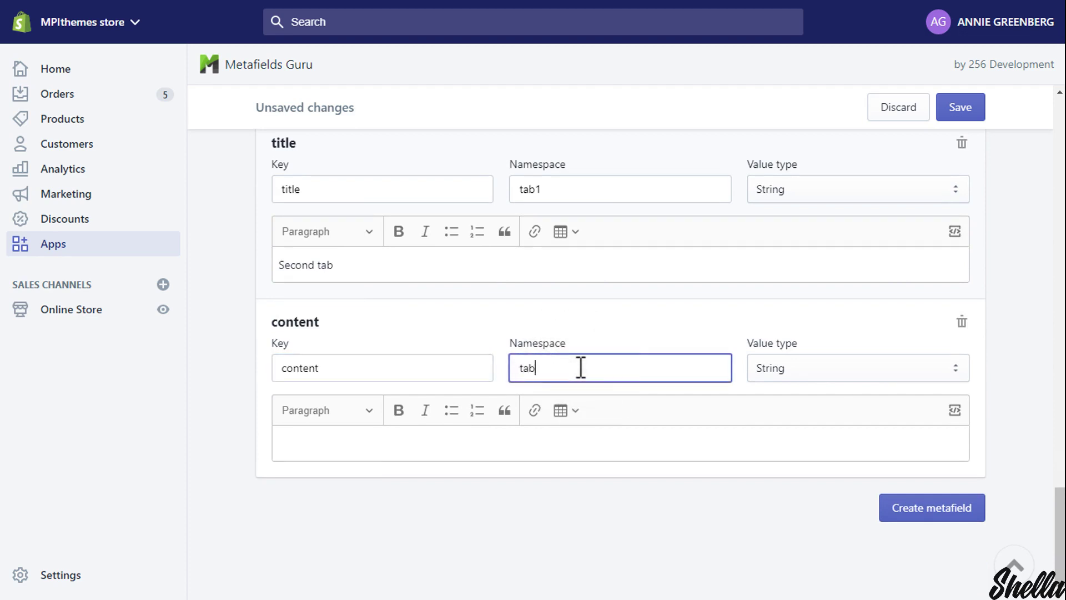
{"action": "type", "text": "1"}
{"action": "left_click", "coordinate": [536, 444]}
{"action": "type", "text": "Con"}
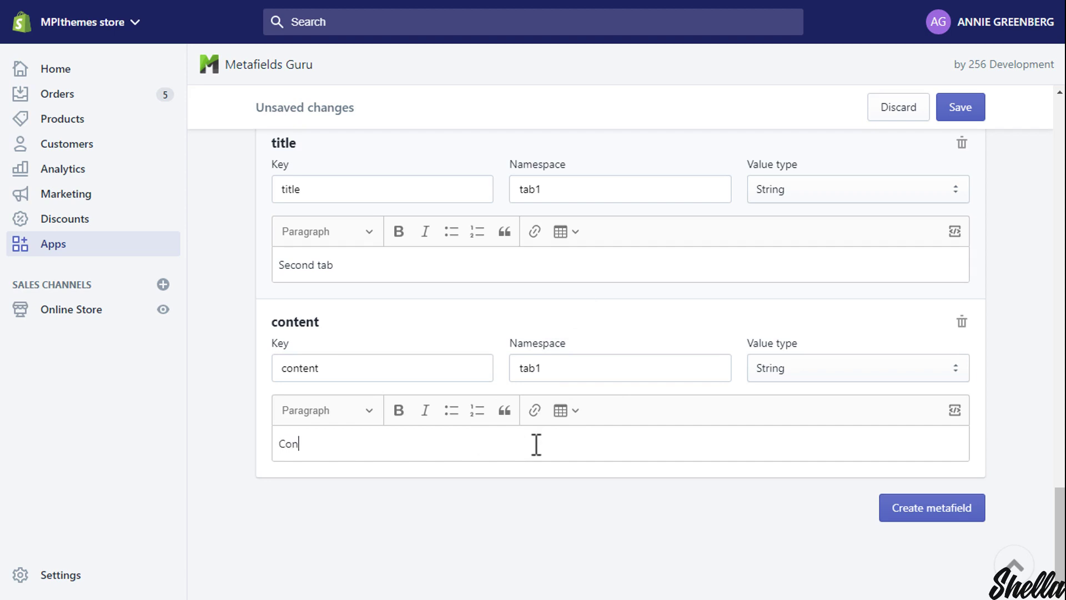
{"action": "type", "text": "tent "}
{"action": "type", "text": "for t"}
{"action": "type", "text": "he s"}
{"action": "type", "text": "econd ta"}
{"action": "type", "text": "b"}
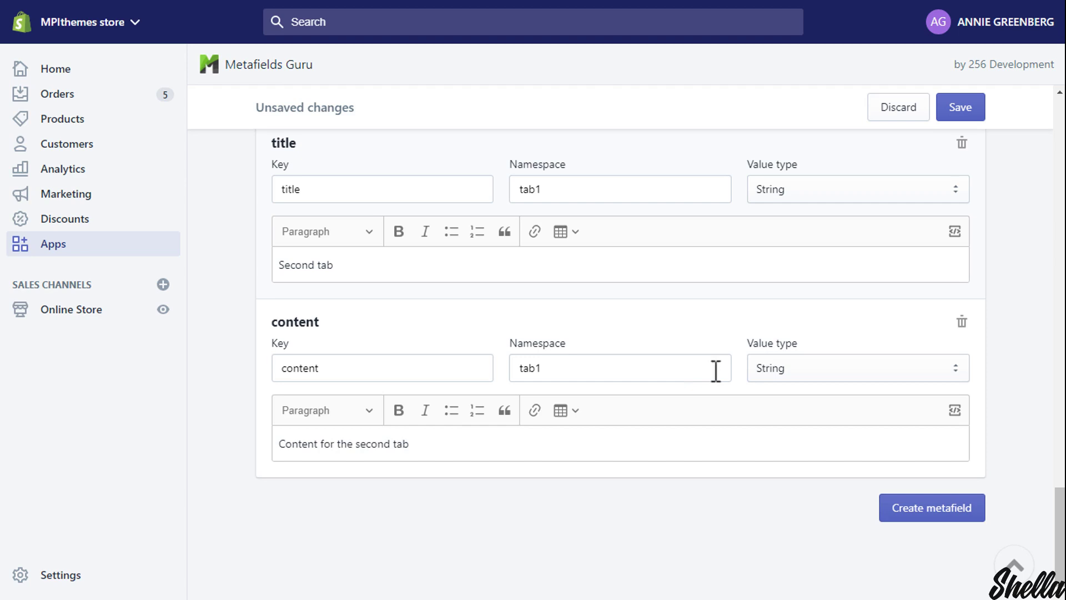
Step: Save the new tab1 title and content metafields in Metafields Guru
{"action": "left_click", "coordinate": [960, 106]}
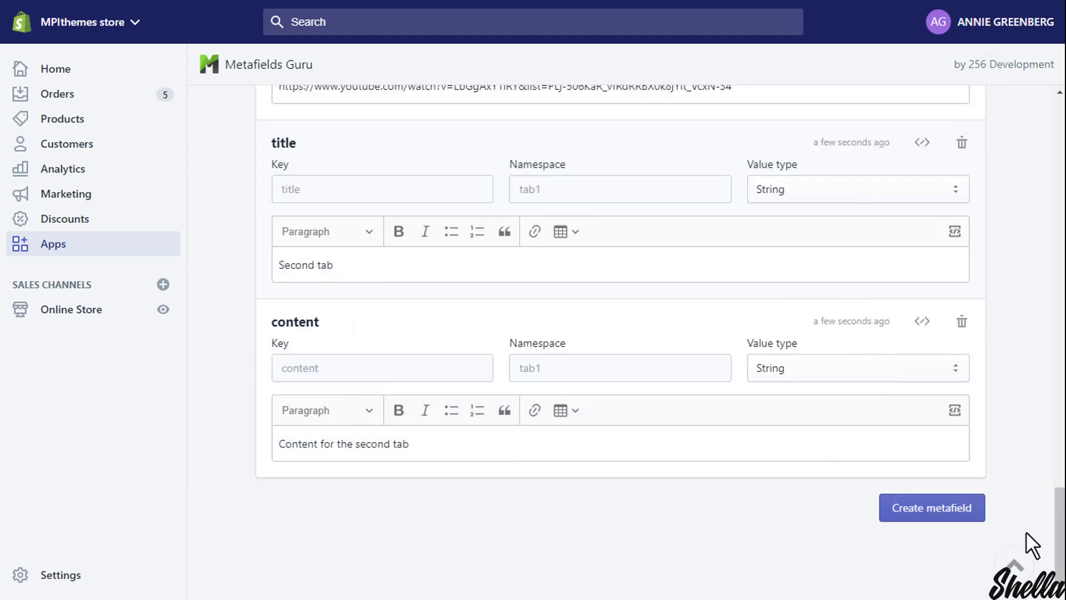
{"action": "scroll", "coordinate": [1025, 530], "scroll_direction": "up", "scroll_amount": 5}
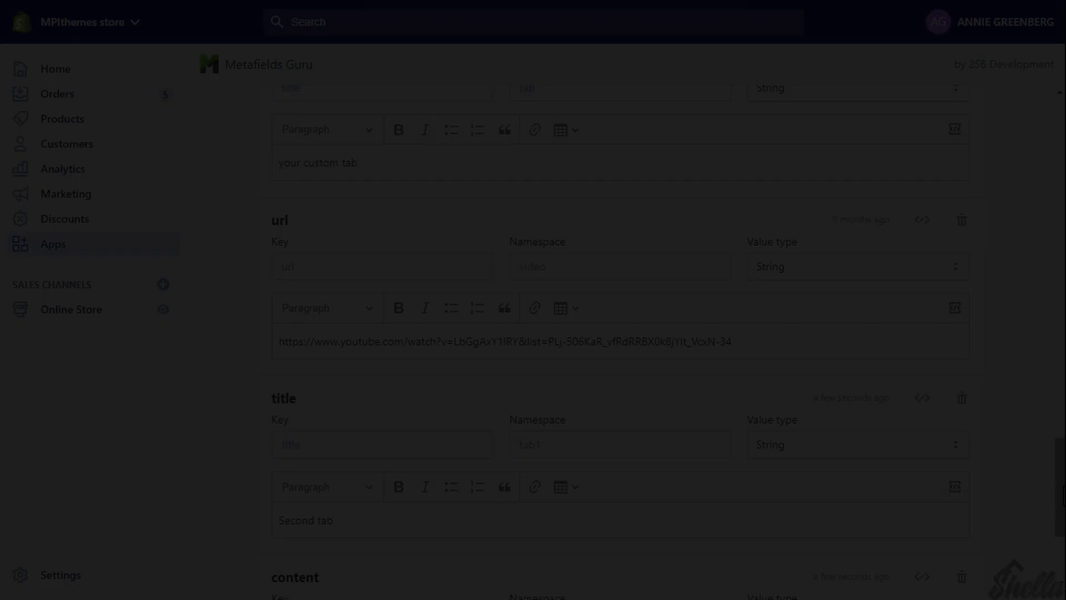
{"action": "scroll", "coordinate": [574, 392], "scroll_direction": "down", "scroll_amount": 3}
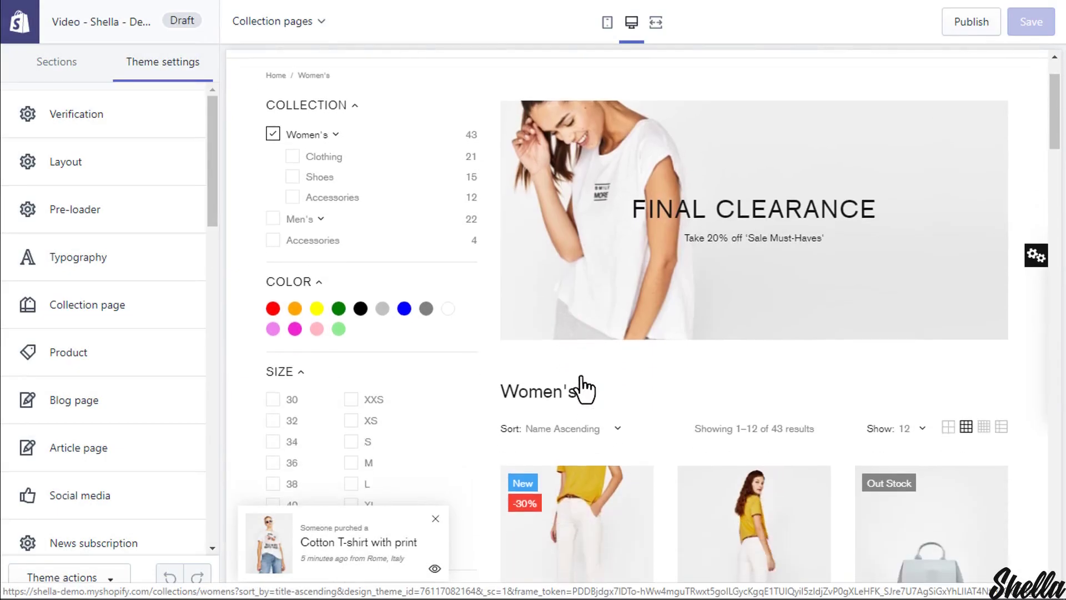
{"action": "scroll", "coordinate": [582, 387], "scroll_direction": "down", "scroll_amount": 3}
Step: Preview Belted chino trousers polo in the theme editor and show its Product page section settings
{"action": "left_click", "coordinate": [583, 367]}
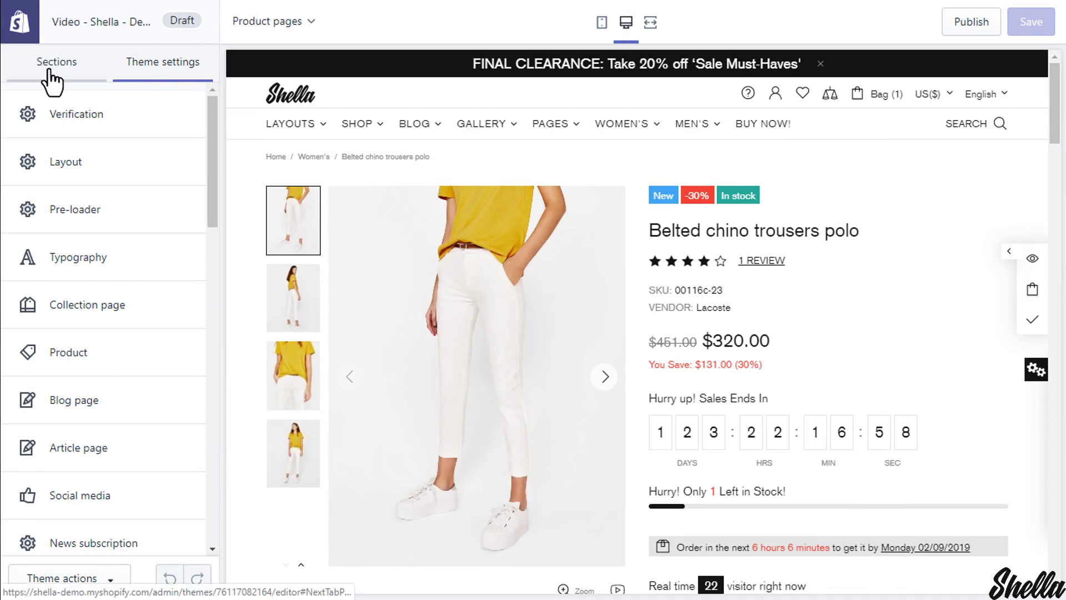
{"action": "left_click", "coordinate": [56, 62]}
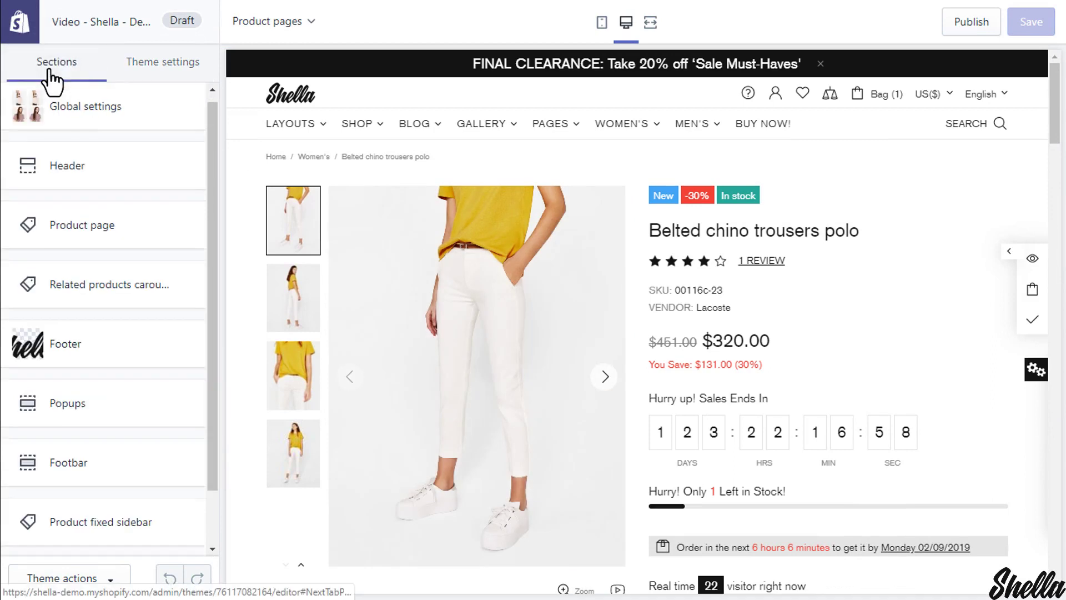
{"action": "left_click", "coordinate": [86, 230]}
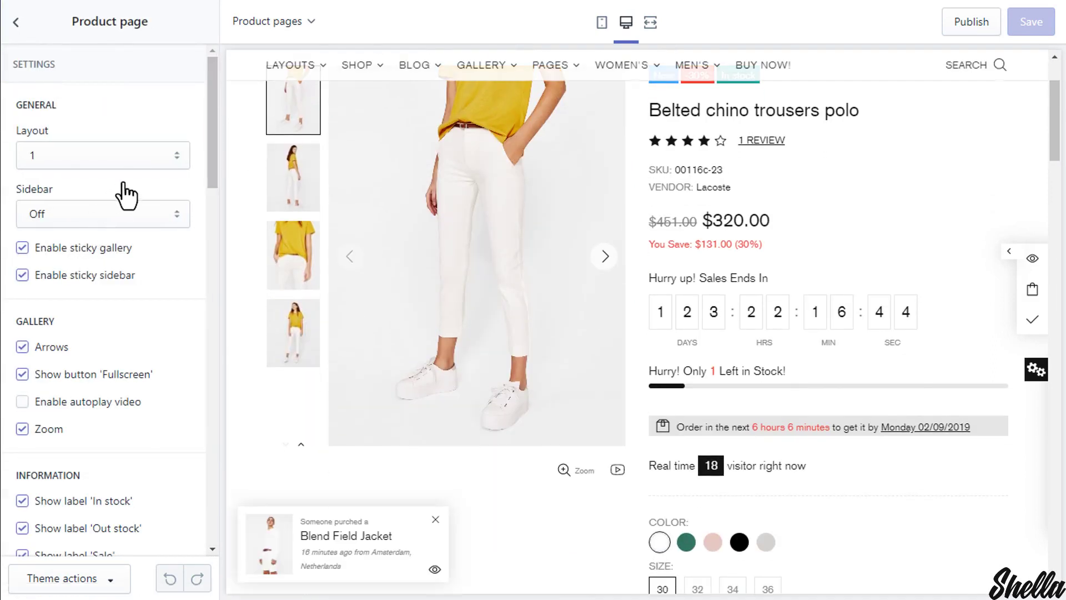
{"action": "left_click_drag", "start_coordinate": [209, 95], "coordinate": [213, 197]}
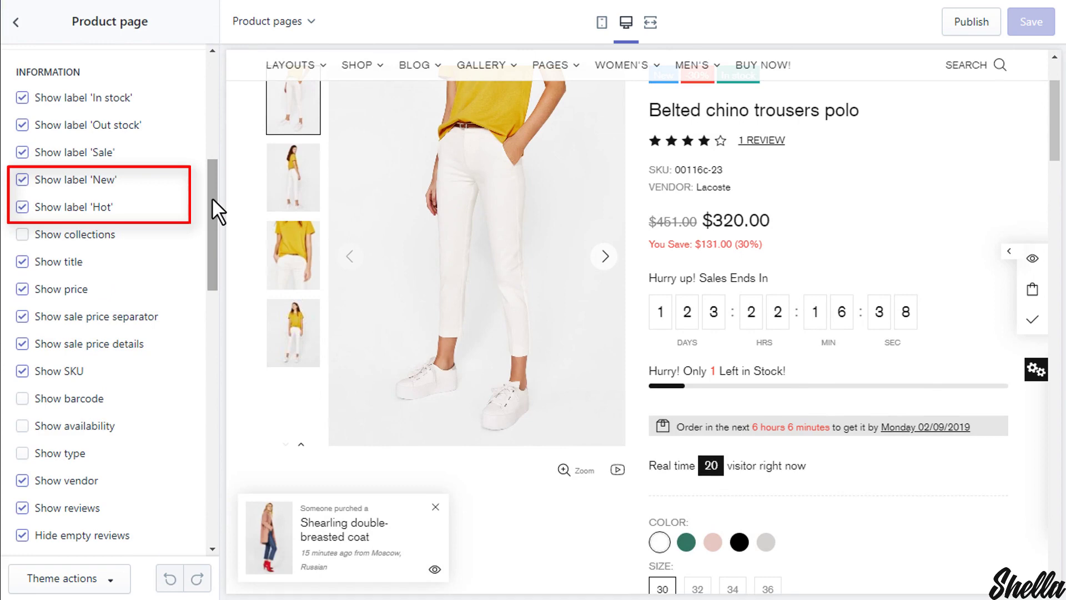
{"action": "left_click_drag", "start_coordinate": [212, 198], "coordinate": [199, 322]}
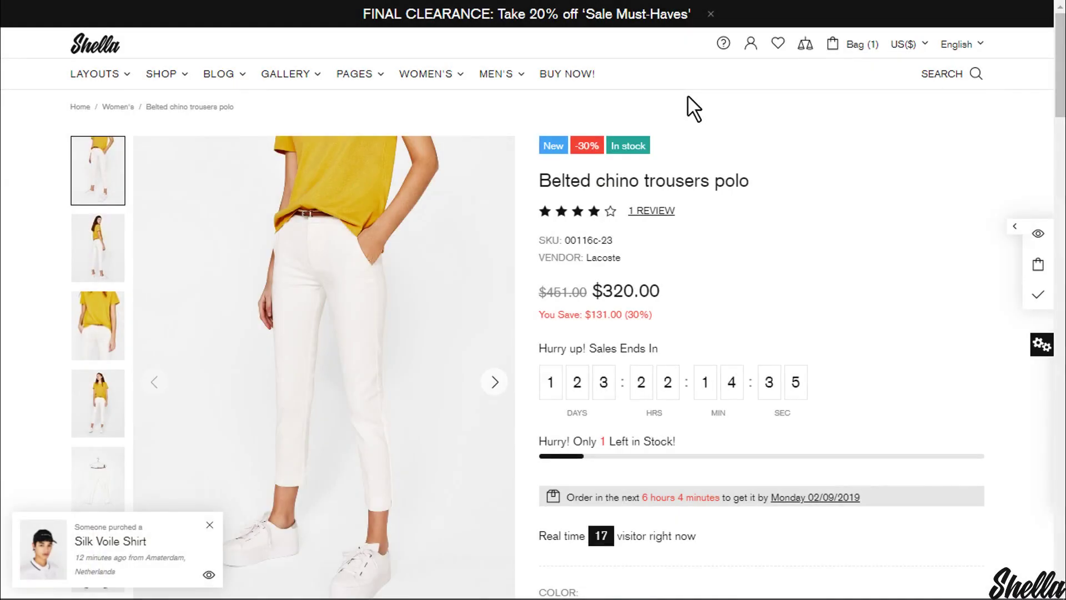
{"action": "scroll", "coordinate": [687, 94], "scroll_direction": "down", "scroll_amount": 3}
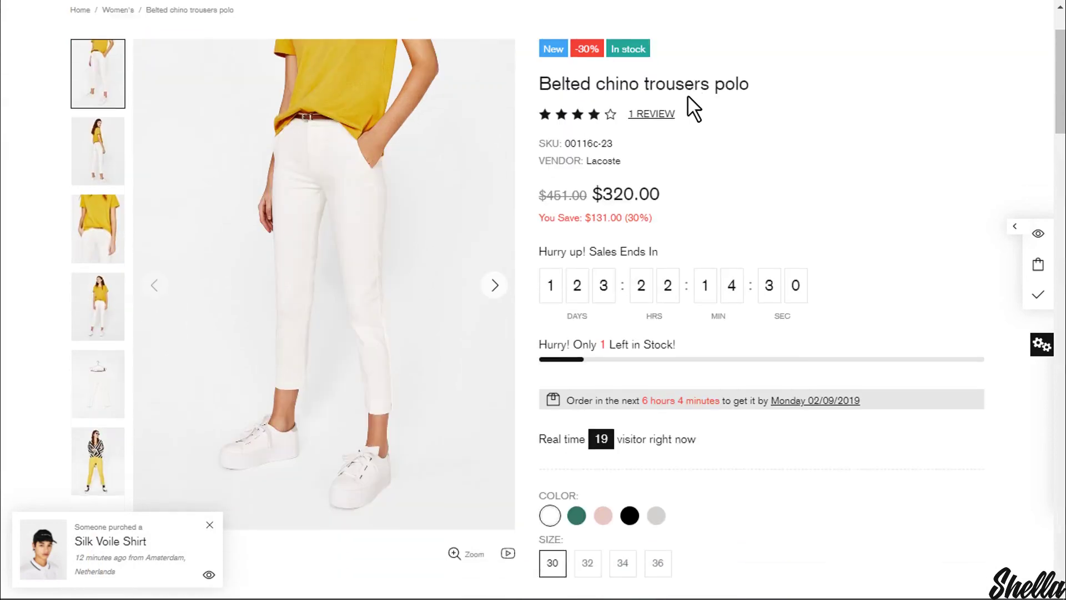
{"action": "scroll", "coordinate": [687, 95], "scroll_direction": "down", "scroll_amount": 4}
{"action": "scroll", "coordinate": [687, 94], "scroll_direction": "down", "scroll_amount": 2}
{"action": "scroll", "coordinate": [688, 97], "scroll_direction": "down", "scroll_amount": 4}
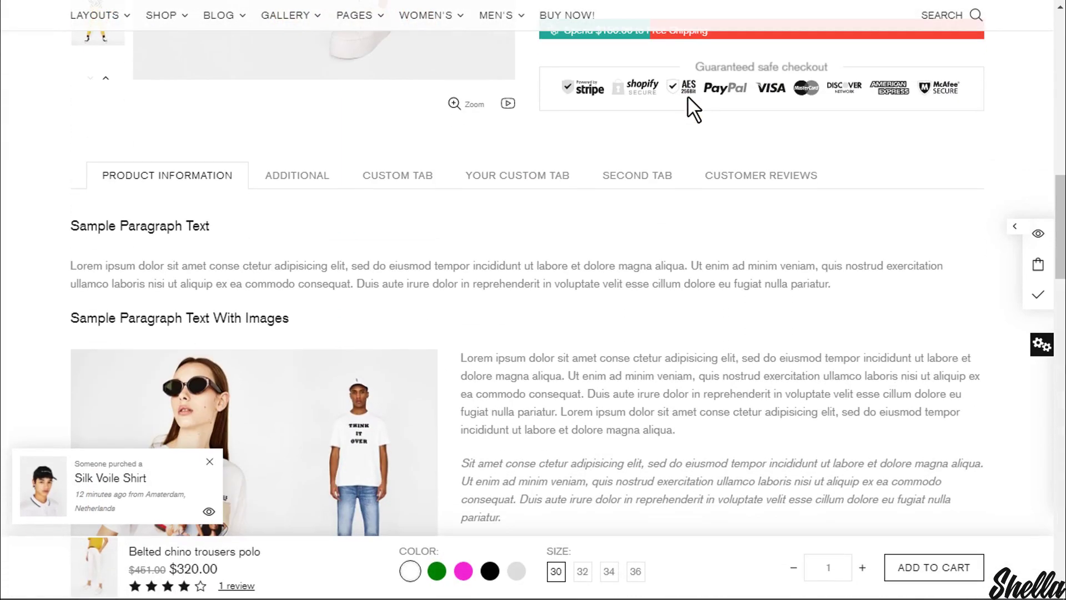
Step: Show the storefront's Second tab, which reads 'Content for the second tab'
{"action": "left_click", "coordinate": [637, 176]}
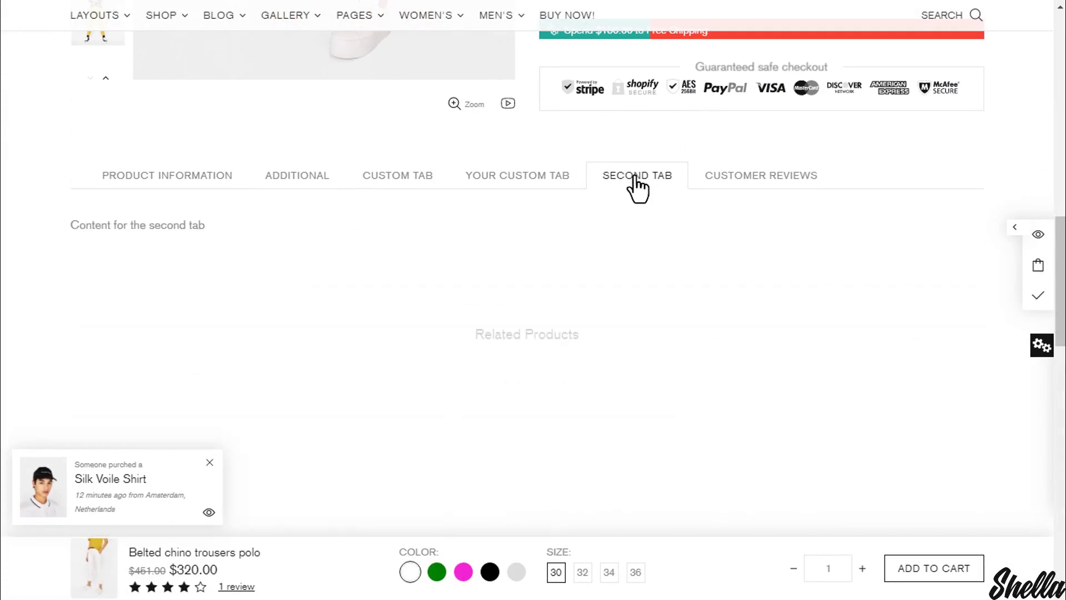